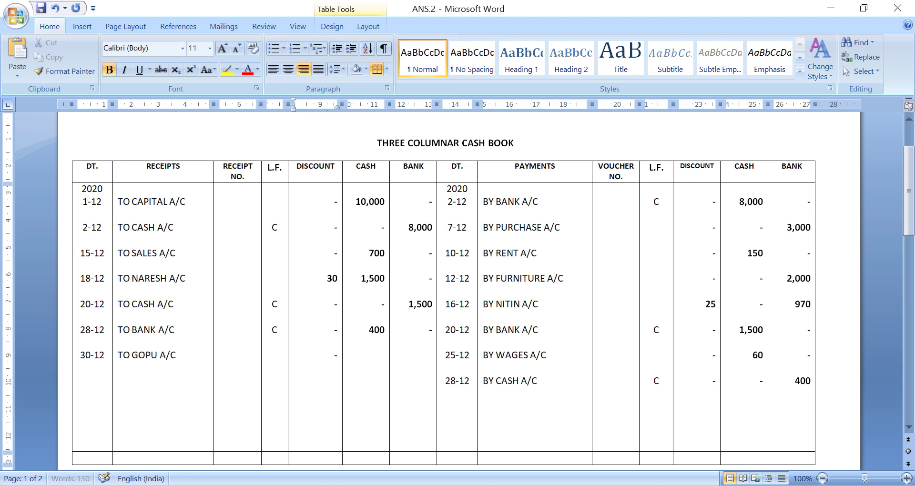
# Step: Complete the 30-12 receipt with 100 in Cash and a dash in Bank, and save the document
pyautogui.press('Right')
pyautogui.write('100')
pyautogui.press('Tab')
pyautogui.press('Right')
pyautogui.write('-')
pyautogui.hotkey('ctrl', 's')
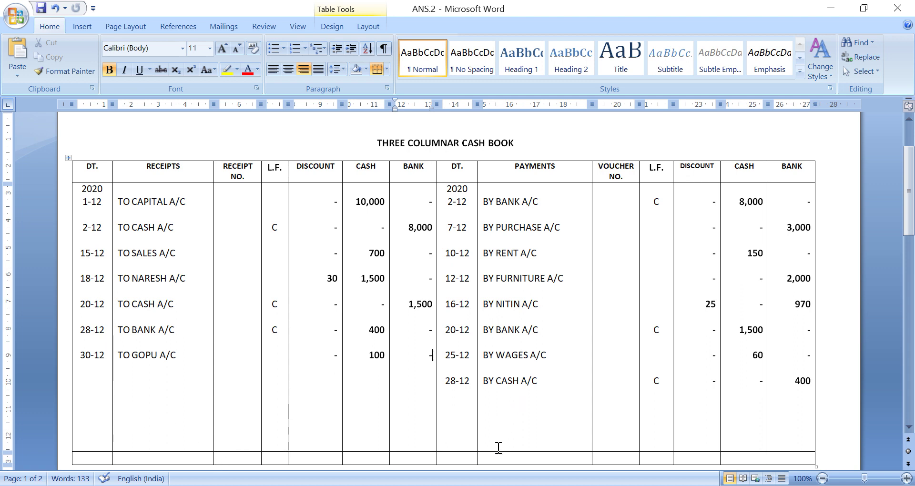
# Step: Consult the December 31 transaction in CASH BOOK SUMS and add a 31-12 payment in ANS.2 with the particulars BY DRAWINGS A/C
pyautogui.moveTo(486, 481)
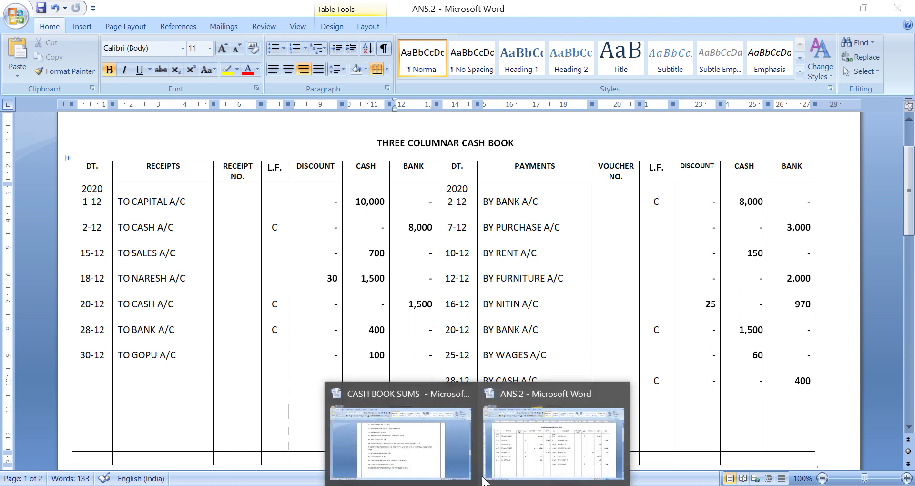
pyautogui.click(465, 428)
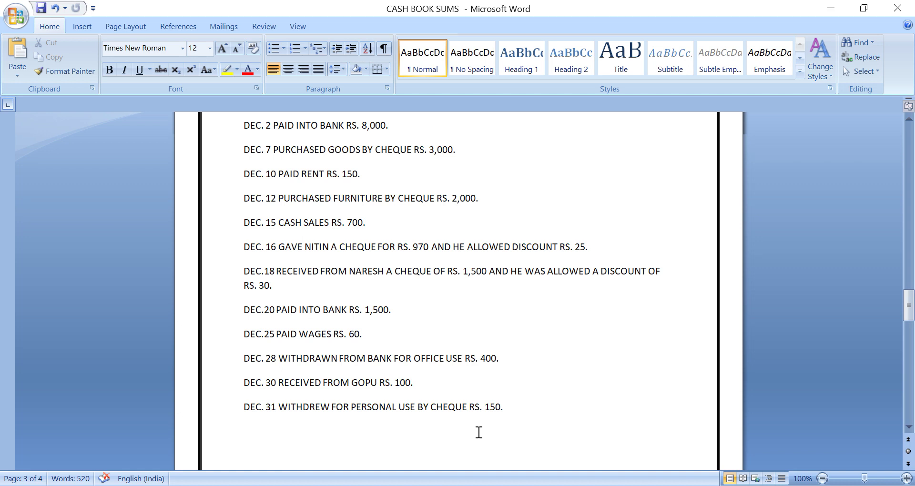
pyautogui.moveTo(477, 484)
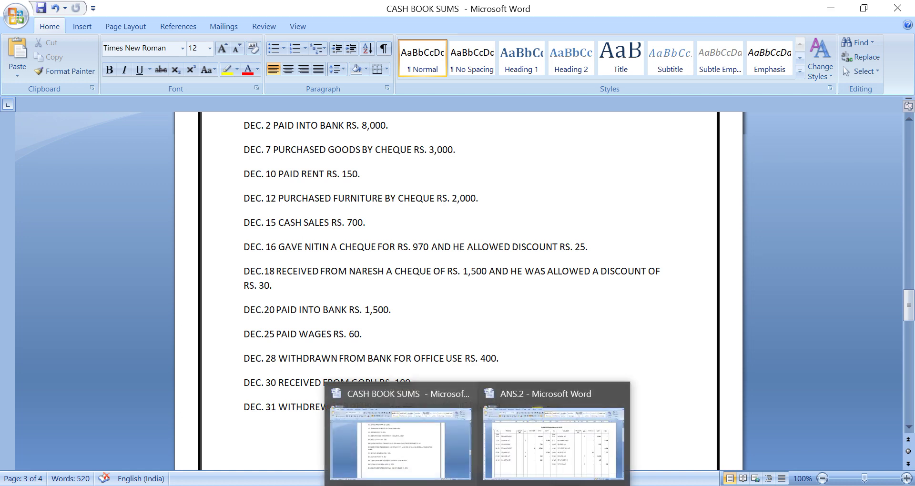
pyautogui.click(519, 449)
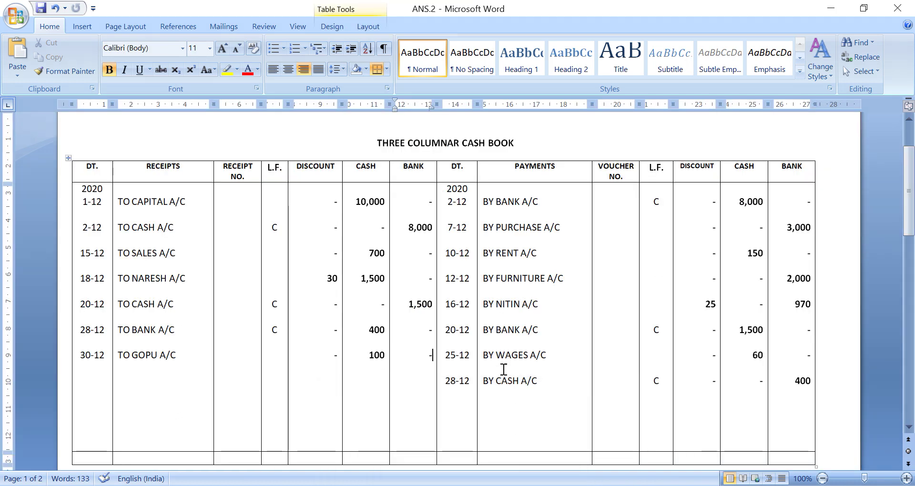
pyautogui.click(471, 394)
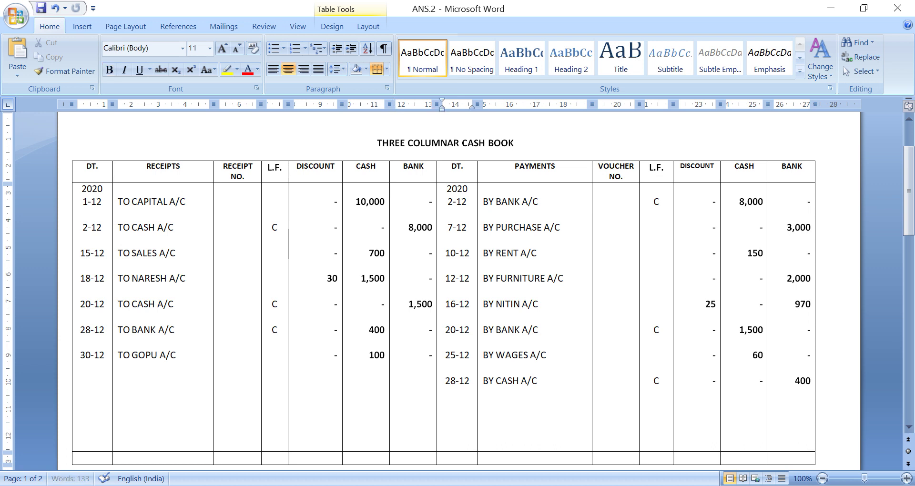
pyautogui.press('Return')
pyautogui.write('31-12')
pyautogui.hotkey('shift', 'Up')
pyautogui.press('Right')
pyautogui.press('Down')
pyautogui.press('Down')
pyautogui.write('BY DRAWINGS A/C')
# Step: Fill in the drawings payment's amounts with dashes under Discount and Cash and 150 under Bank
pyautogui.press('Tab')
pyautogui.press('Tab')
pyautogui.press('Tab')
pyautogui.press('Right')
pyautogui.press('Down')
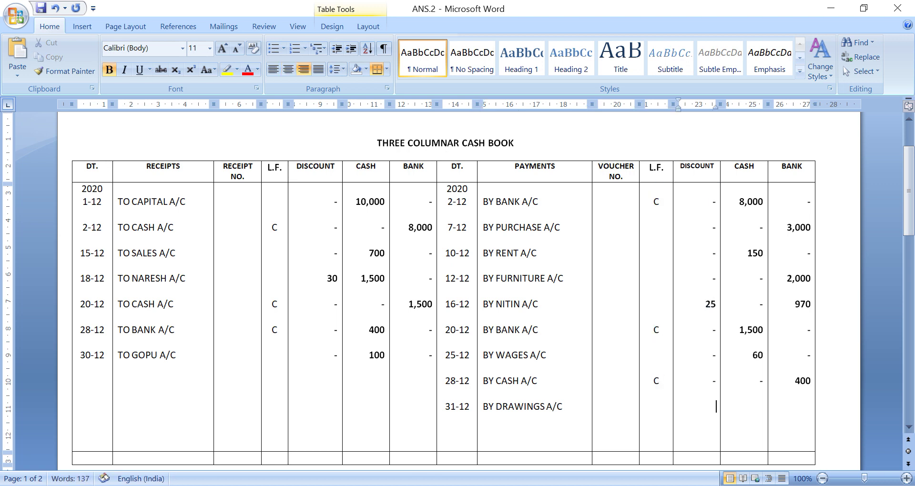
pyautogui.write('-')
pyautogui.press('Tab')
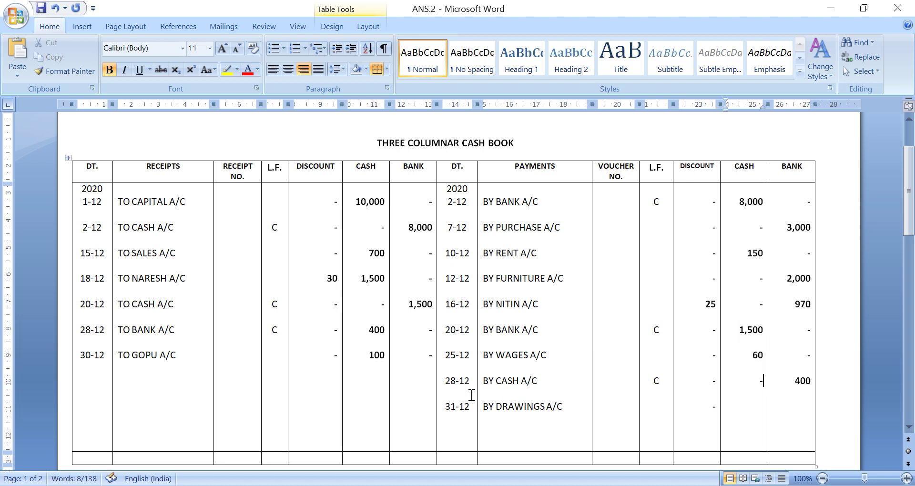
pyautogui.write('-')
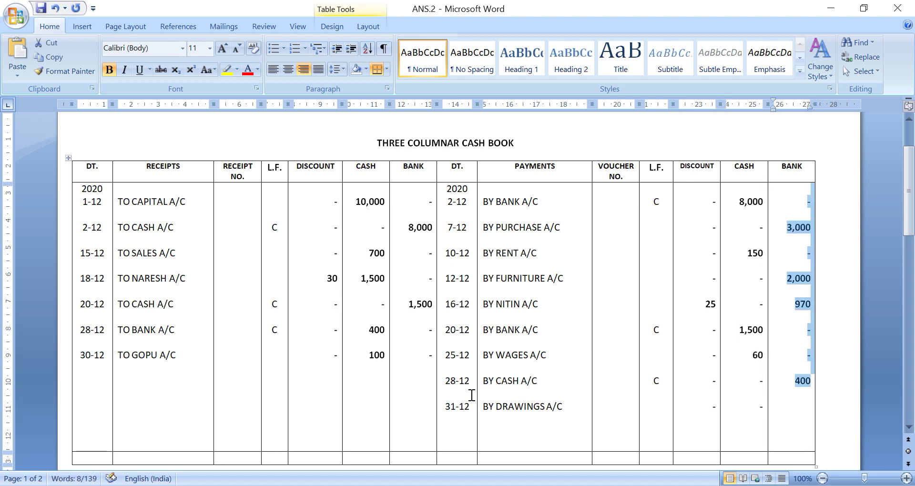
pyautogui.write('150')
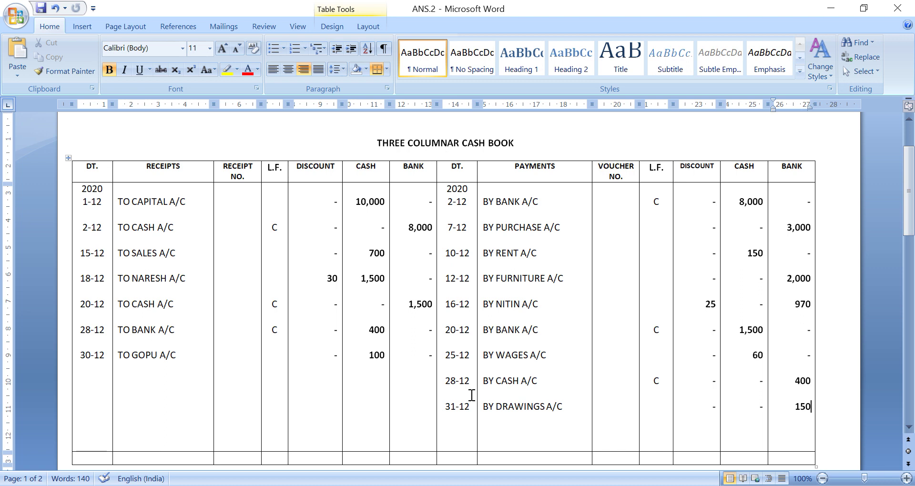
# Step: Enter the Discount totals in the bottom row, 30 for receipts and 25 for payments, and save the document
pyautogui.click(317, 457)
pyautogui.write('30')
pyautogui.press('Tab')
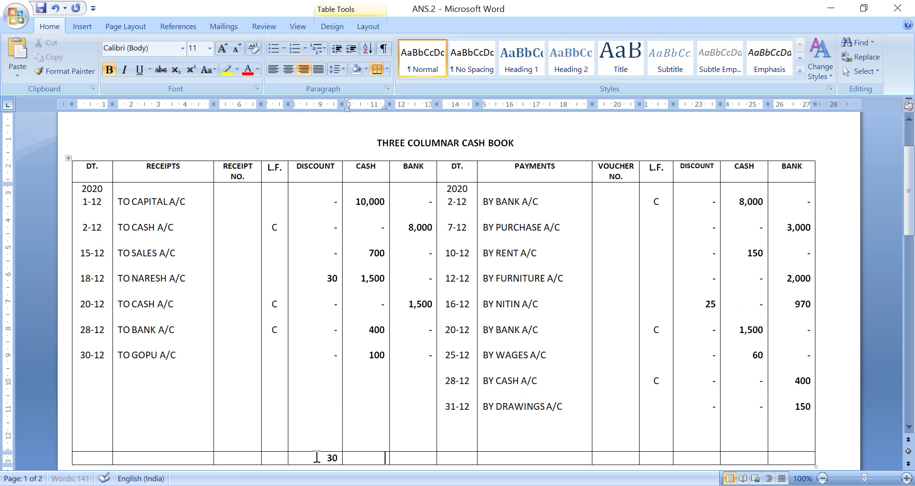
pyautogui.press('Tab')
pyautogui.press('Tab')
pyautogui.press('Tab')
pyautogui.press('Tab')
pyautogui.press('Tab')
pyautogui.press('Tab')
pyautogui.write('25')
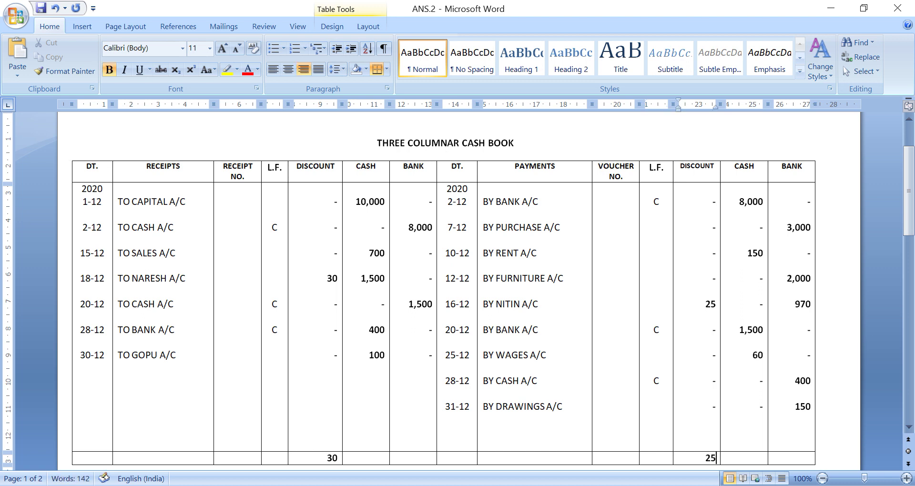
pyautogui.hotkey('ctrl', 's')
# Step: Enter 12,700 as the Cash total in the bottom row on both the receipts and payments sides
pyautogui.click(355, 456)
pyautogui.write('12,700')
pyautogui.press('Tab')
pyautogui.press('Tab')
pyautogui.press('Tab')
pyautogui.press('Tab')
pyautogui.press('Tab')
pyautogui.press('Tab')
pyautogui.press('Tab')
pyautogui.write('12,700')
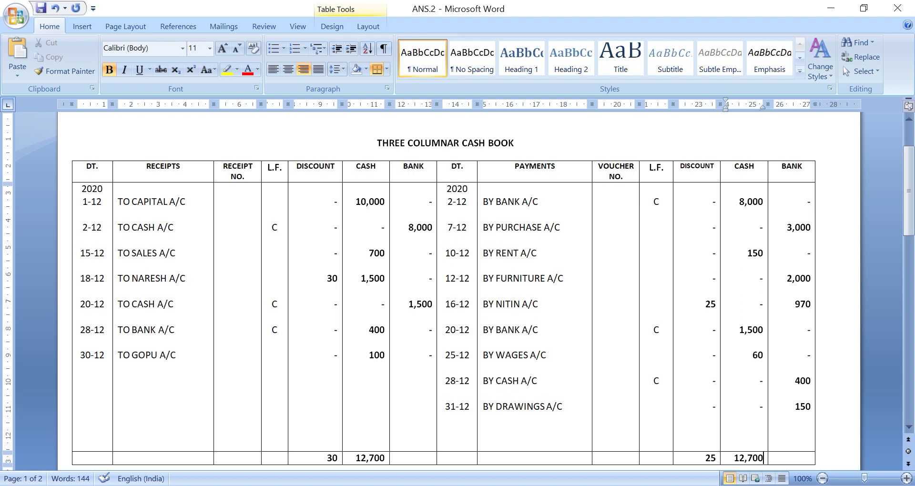
# Step: Enter 2,990 as the closing balance in the payments Cash column, just above its total
pyautogui.press('Up')
pyautogui.press('Up')
pyautogui.press('Down')
pyautogui.write('2,990')
# Step: Label the closing balance row on the payments side with the date 31-12 and the particulars BY BAL. C/F
pyautogui.click(473, 431)
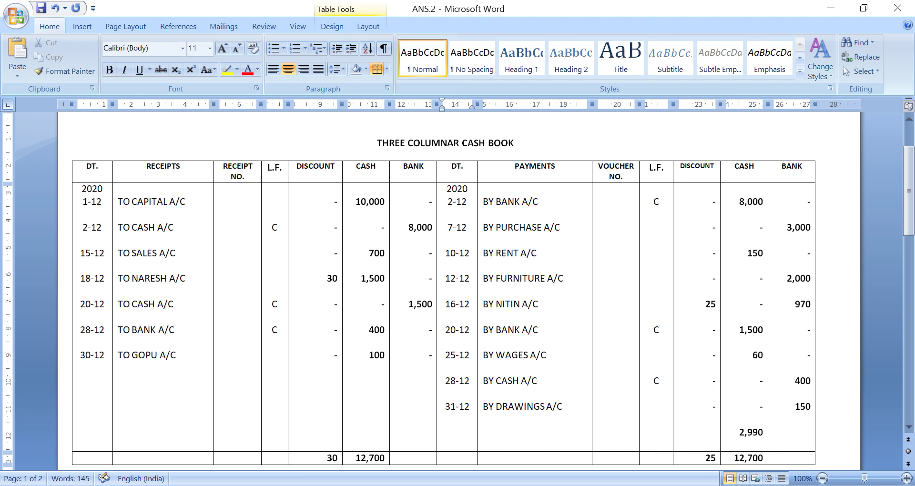
pyautogui.write('31-12')
pyautogui.press('Down')
pyautogui.write('BY BAL. C/G')
pyautogui.press('BackSpace')
pyautogui.write('F')
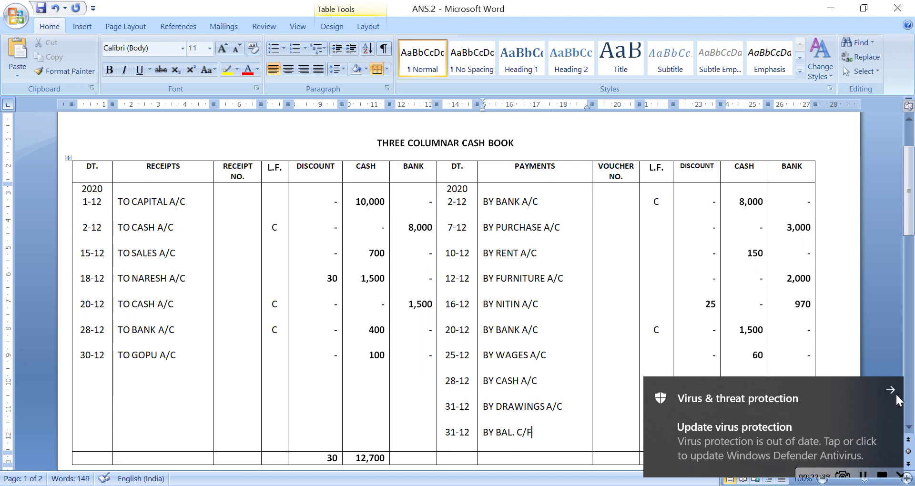
pyautogui.click(897, 399)
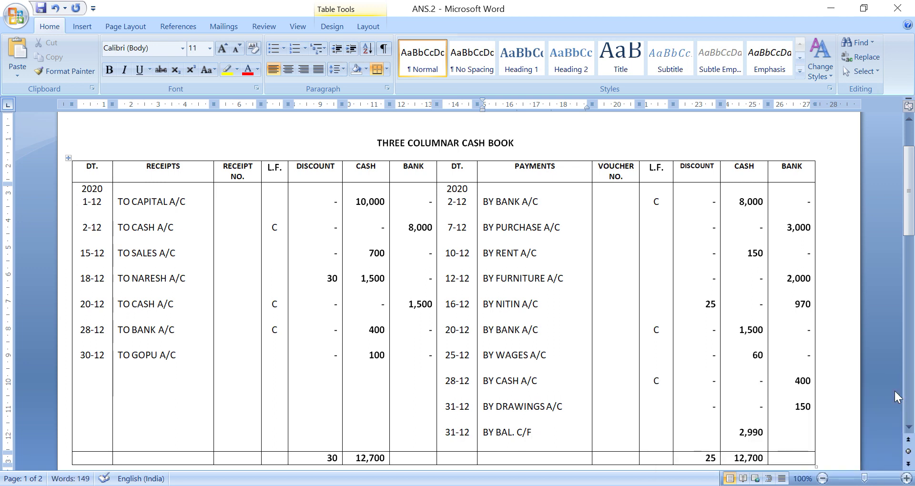
# Step: Save the document and enter 9,500 as the Bank total on both the receipts and payments sides
pyautogui.click(432, 457)
pyautogui.hotkey('ctrl', 's')
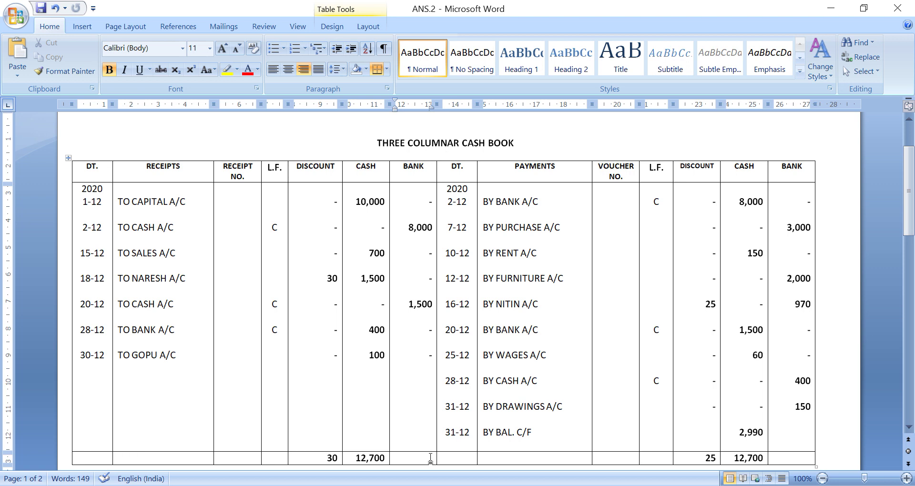
pyautogui.write('9,500')
pyautogui.press('Tab')
pyautogui.press('Tab')
pyautogui.press('Tab')
pyautogui.press('Tab')
pyautogui.press('Tab')
pyautogui.press('Tab')
pyautogui.press('Tab')
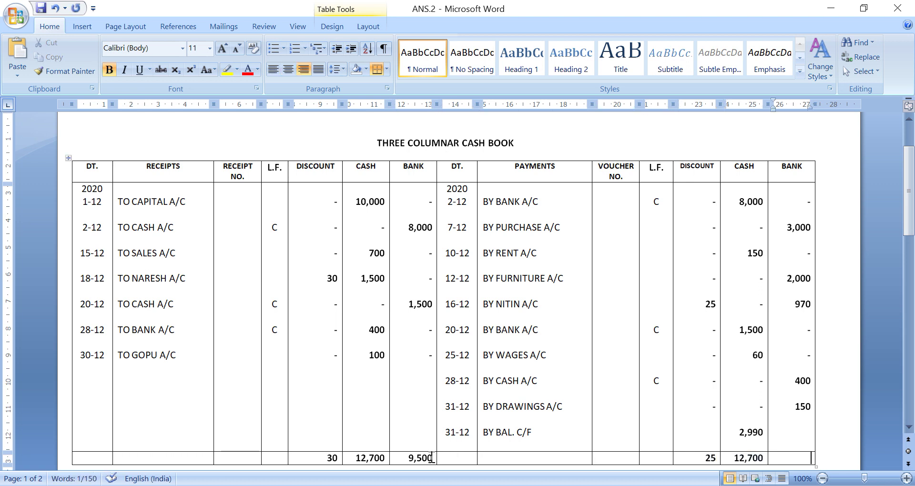
pyautogui.write('9')
pyautogui.write(',500')
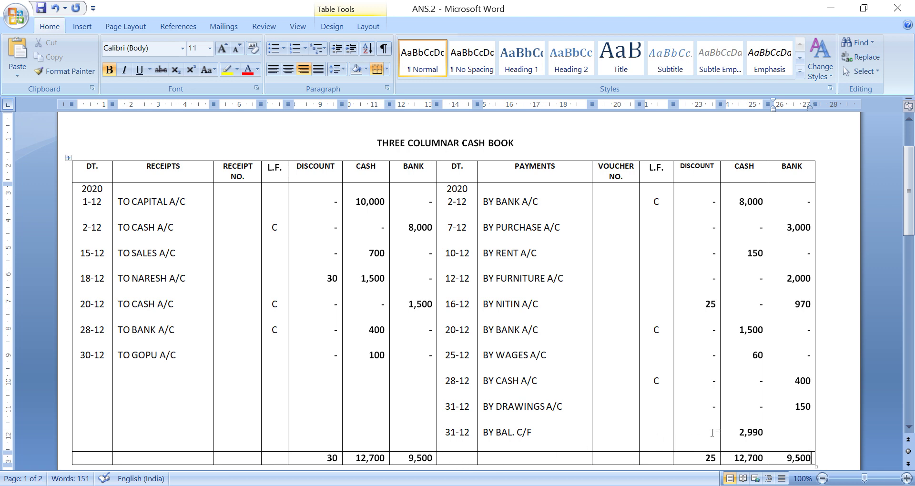
# Step: Enter 2,980 as the closing balance in the payments Bank column and save the document
pyautogui.press('Up')
pyautogui.press('Up')
pyautogui.press('Down')
pyautogui.write('2,980')
pyautogui.hotkey('ctrl', 's')
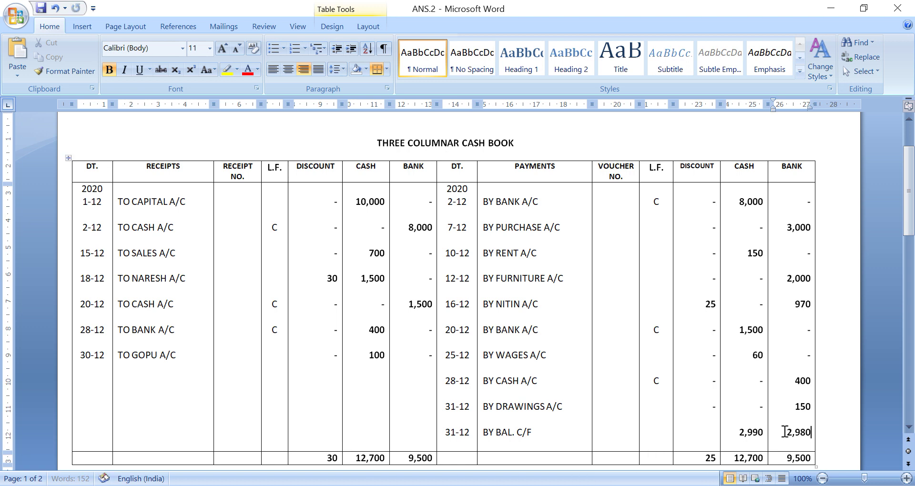